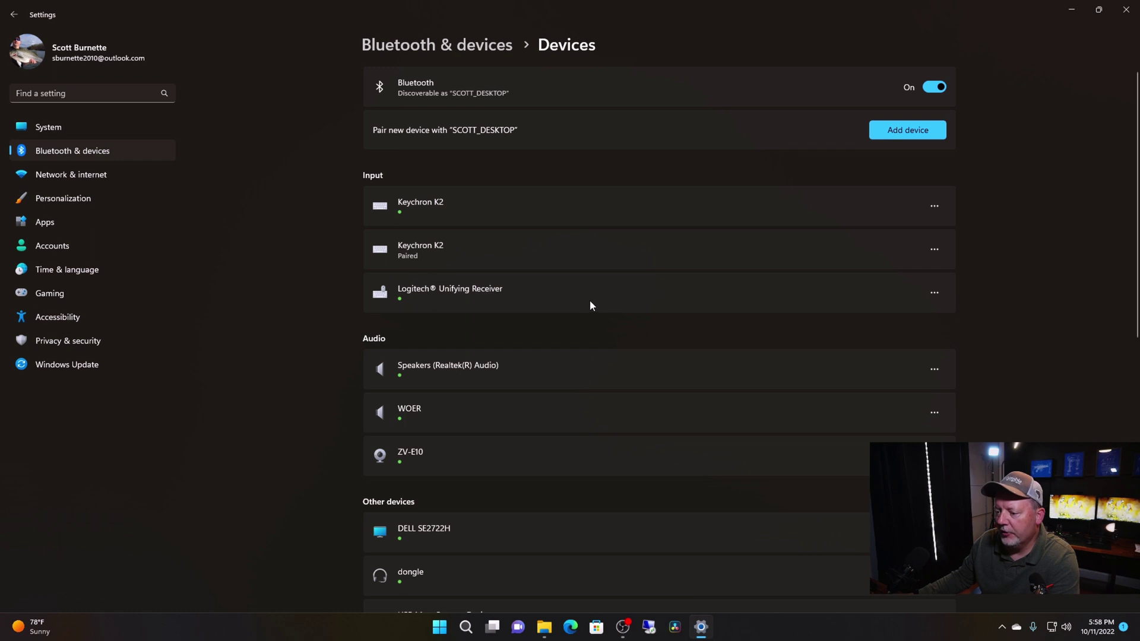
Pair the discovered Headphone audio device with the computer over Bluetooth and finish adding it
{"action": "left_click", "coordinate": [898, 135]}
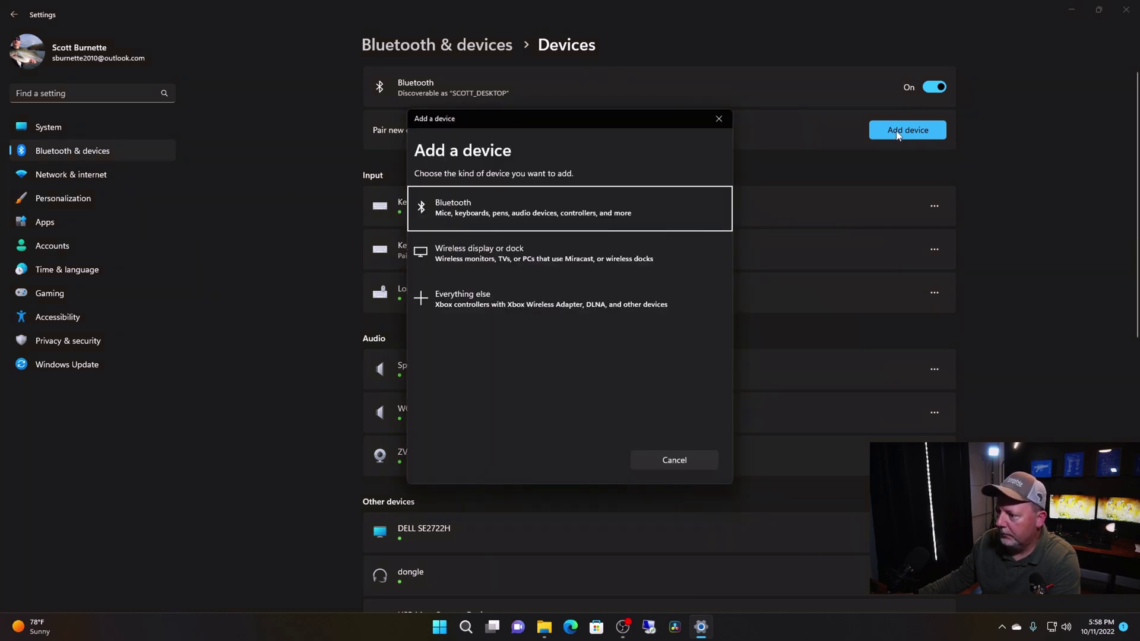
{"action": "left_click", "coordinate": [549, 216]}
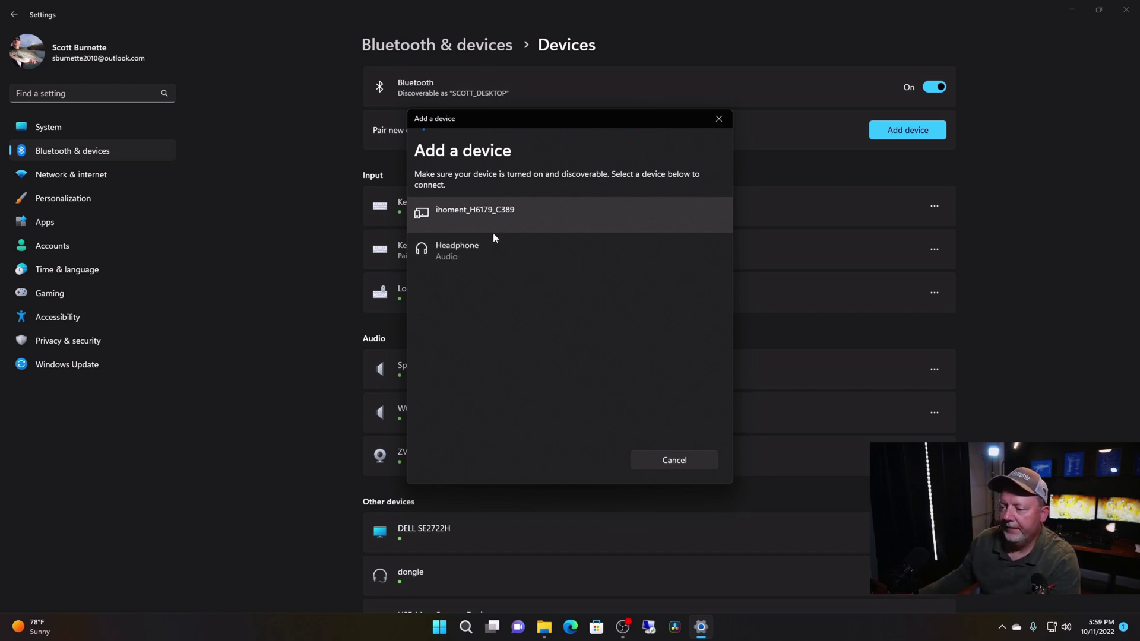
{"action": "left_click", "coordinate": [491, 255]}
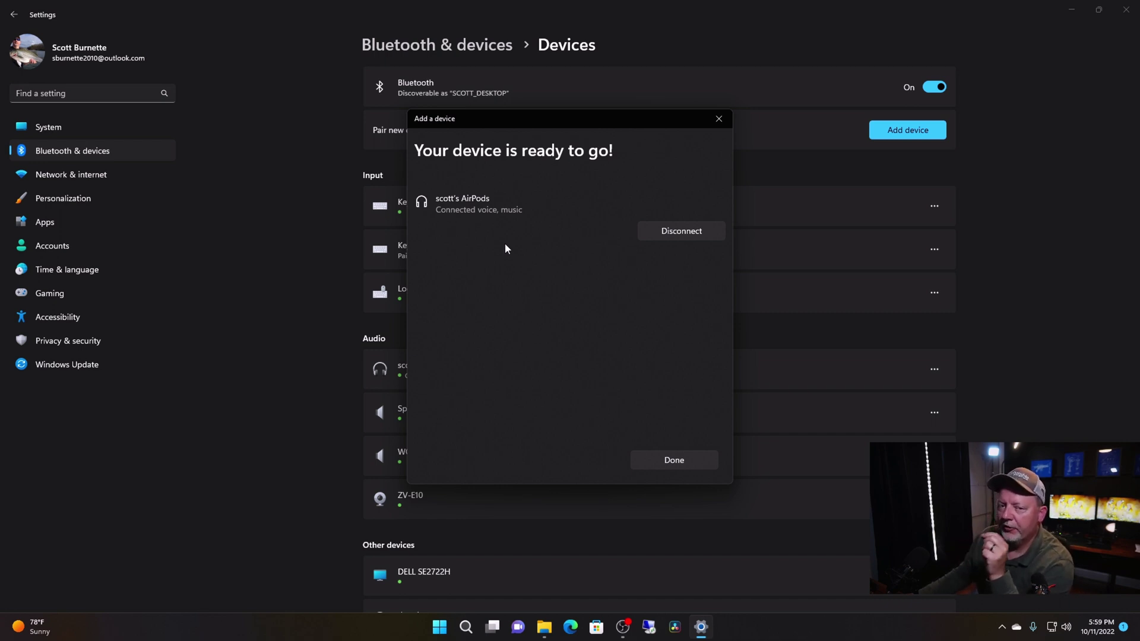
{"action": "left_click", "coordinate": [662, 462]}
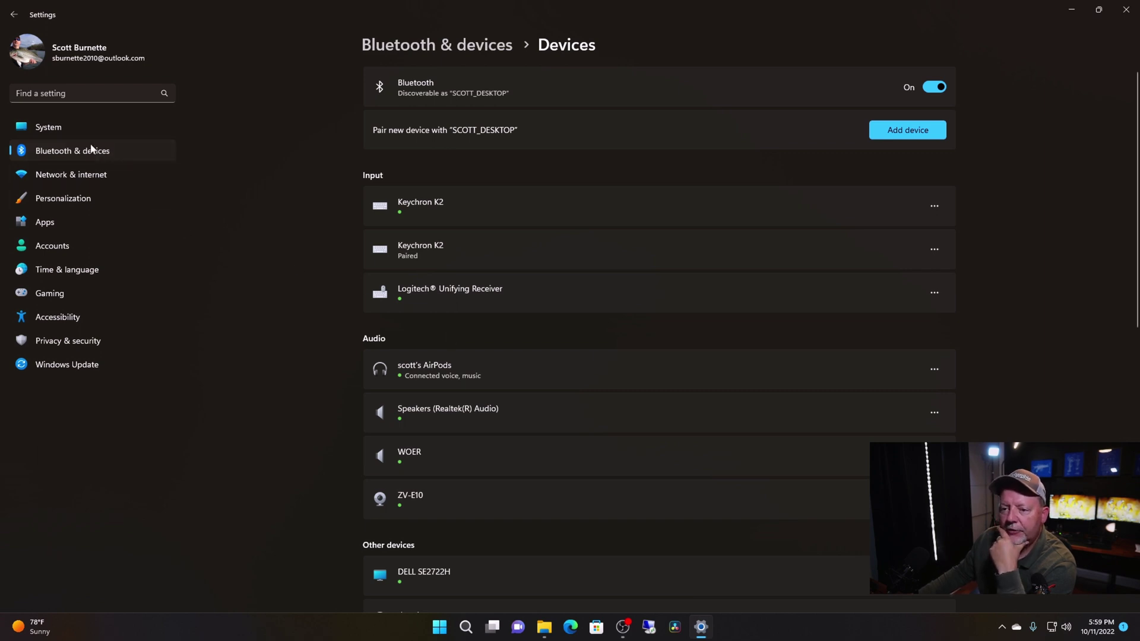
Open the system sound settings that list the output and input devices
{"action": "left_click", "coordinate": [80, 130]}
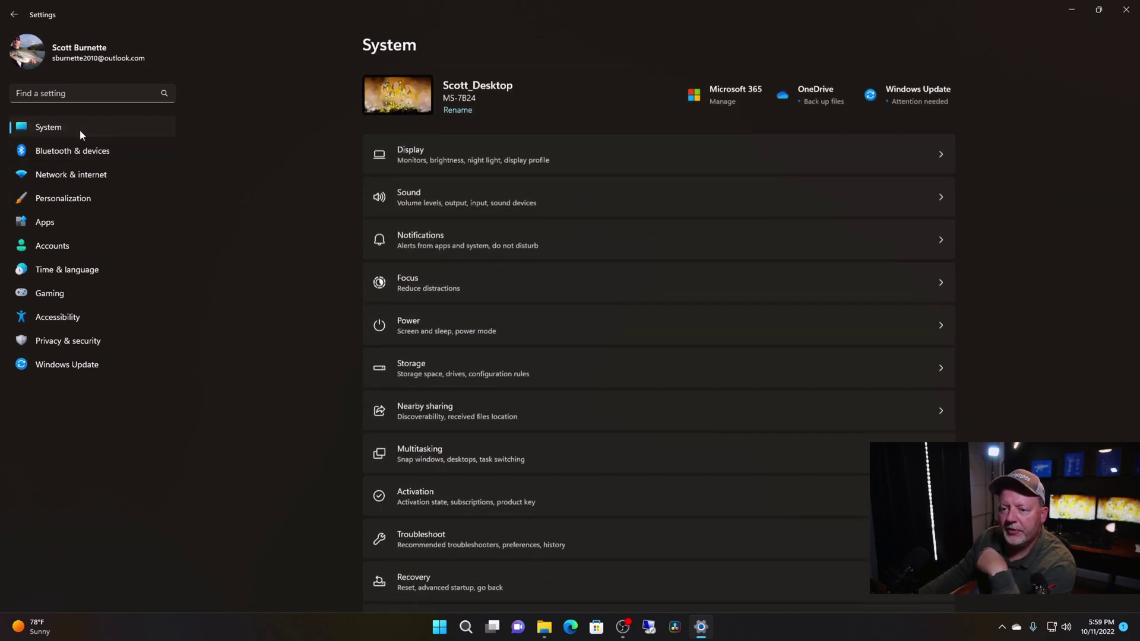
{"action": "left_click", "coordinate": [421, 199]}
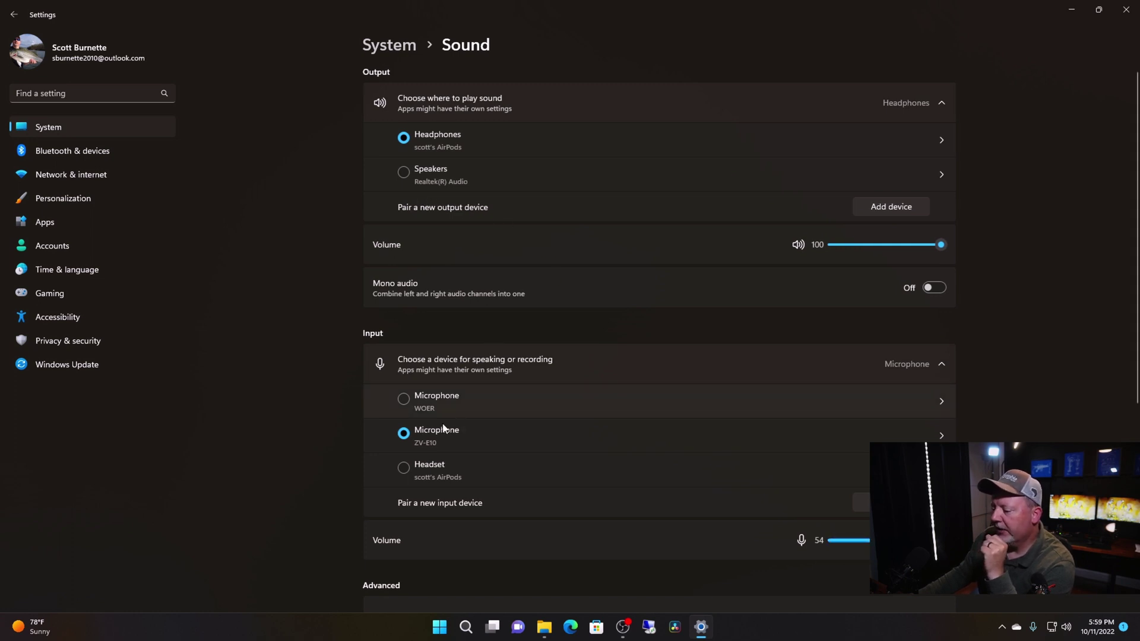
Switch to OBS, activate the Screen Recording scene, and return to the sound settings
{"action": "left_click", "coordinate": [622, 628]}
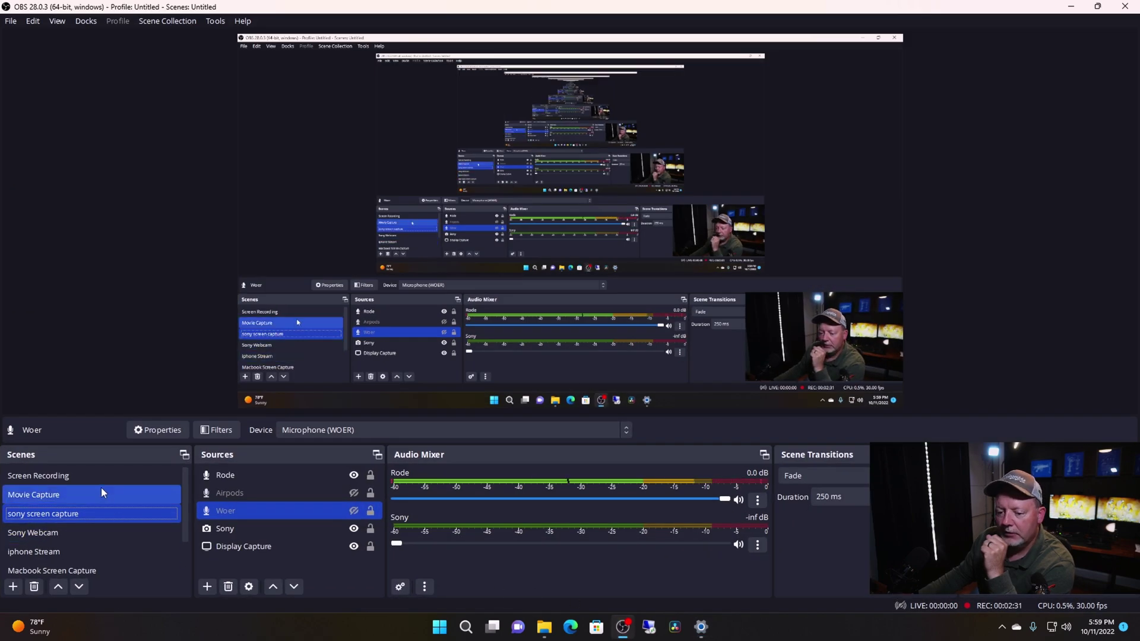
{"action": "left_click", "coordinate": [95, 475]}
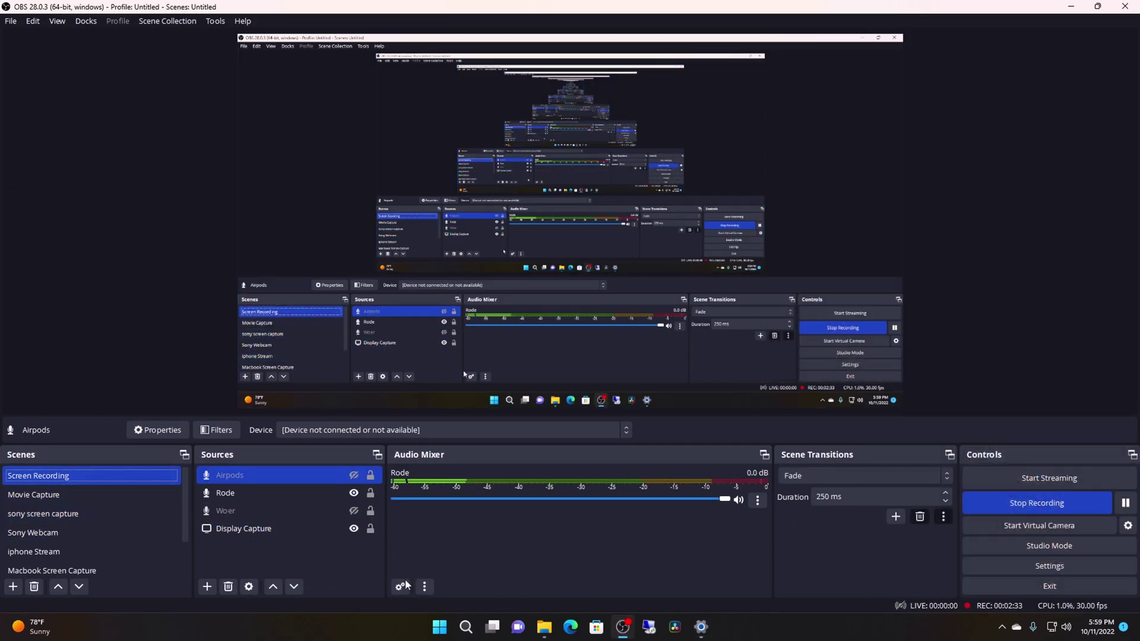
{"action": "left_click", "coordinate": [1070, 7]}
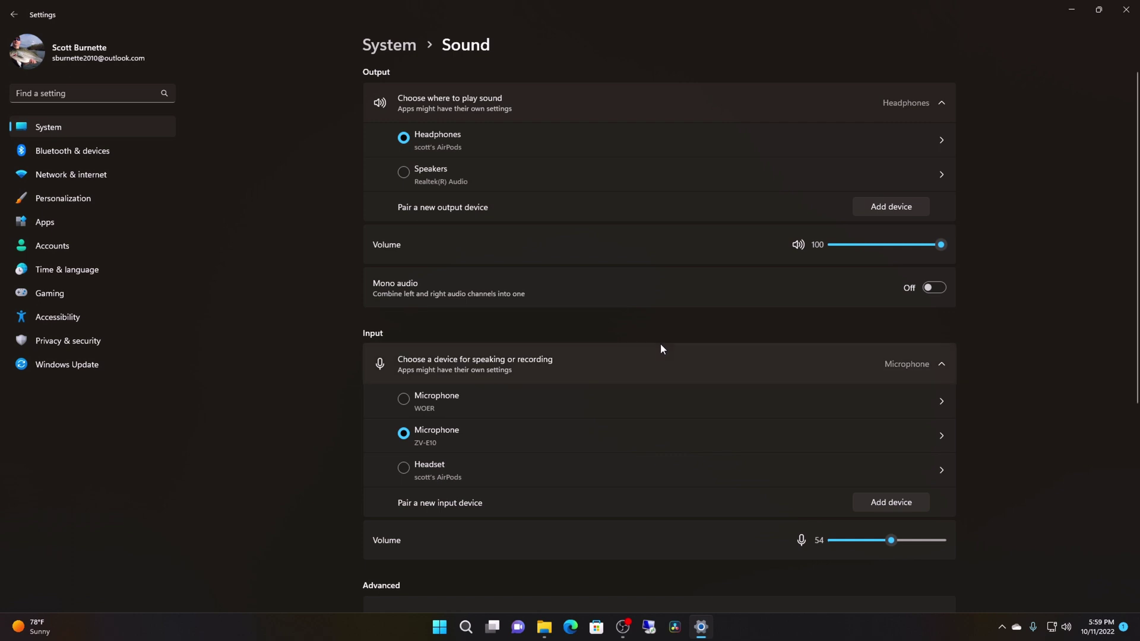
Choose the AirPods headset as the input device for speaking or recording, and dismiss the browser notification
{"action": "scroll", "coordinate": [660, 344], "scroll_direction": "down", "scroll_amount": 2}
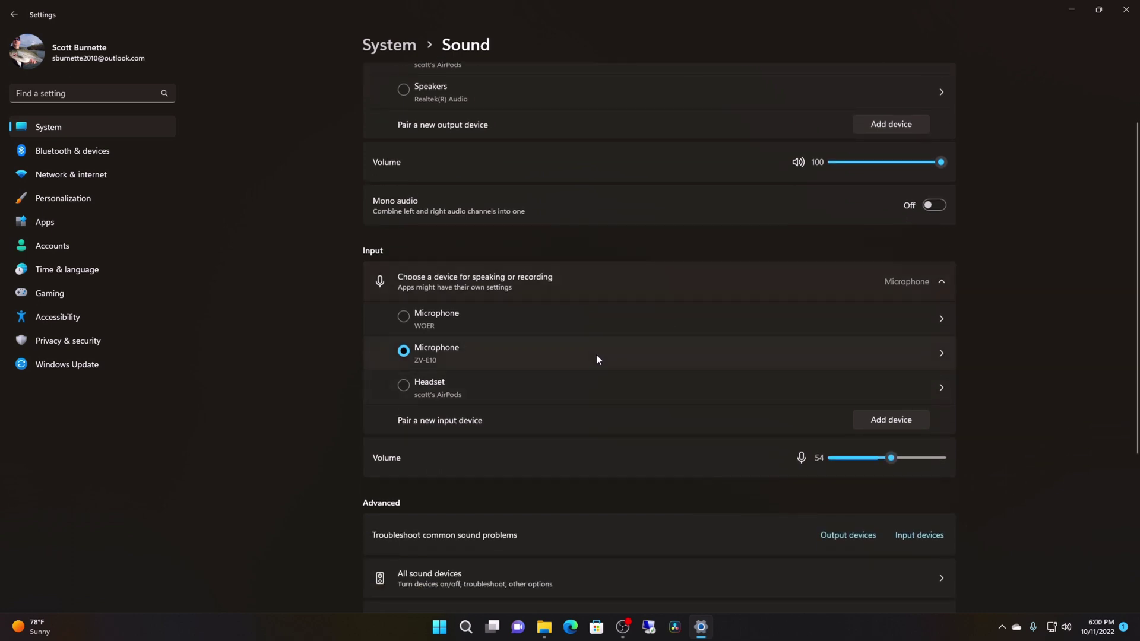
{"action": "left_click", "coordinate": [593, 385]}
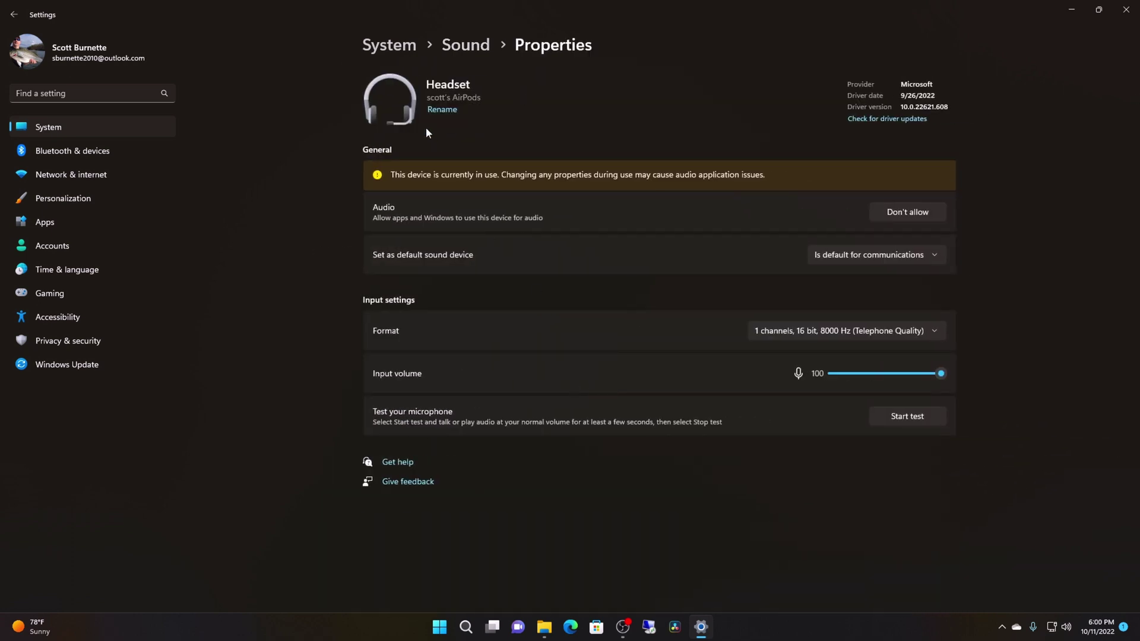
{"action": "left_click", "coordinate": [451, 49]}
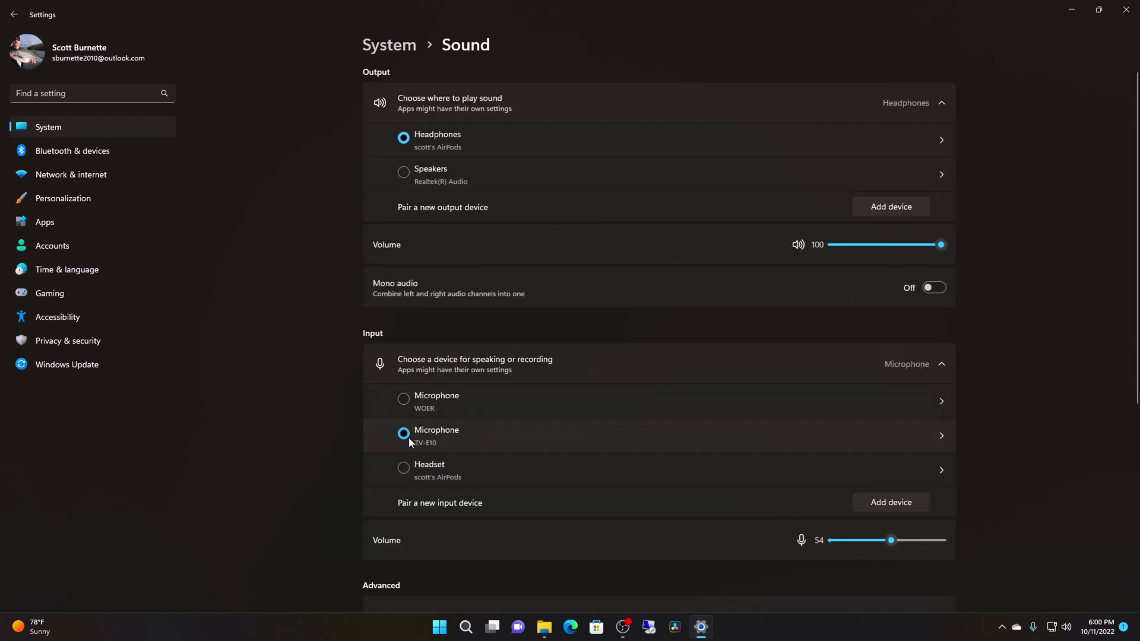
{"action": "left_click", "coordinate": [406, 469]}
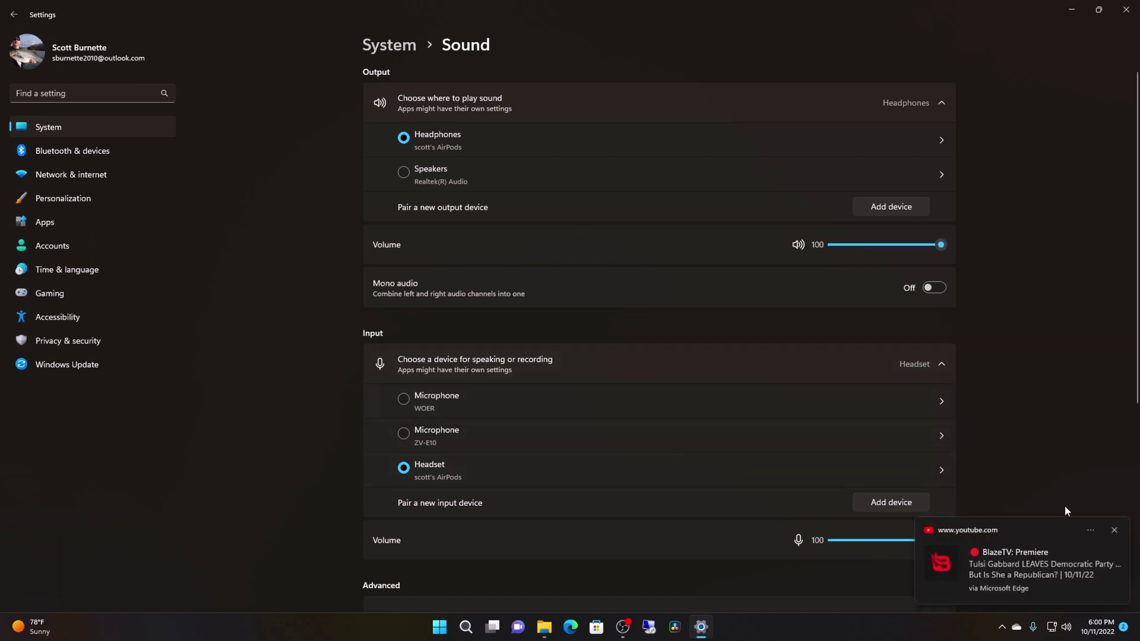
{"action": "left_click", "coordinate": [1109, 531]}
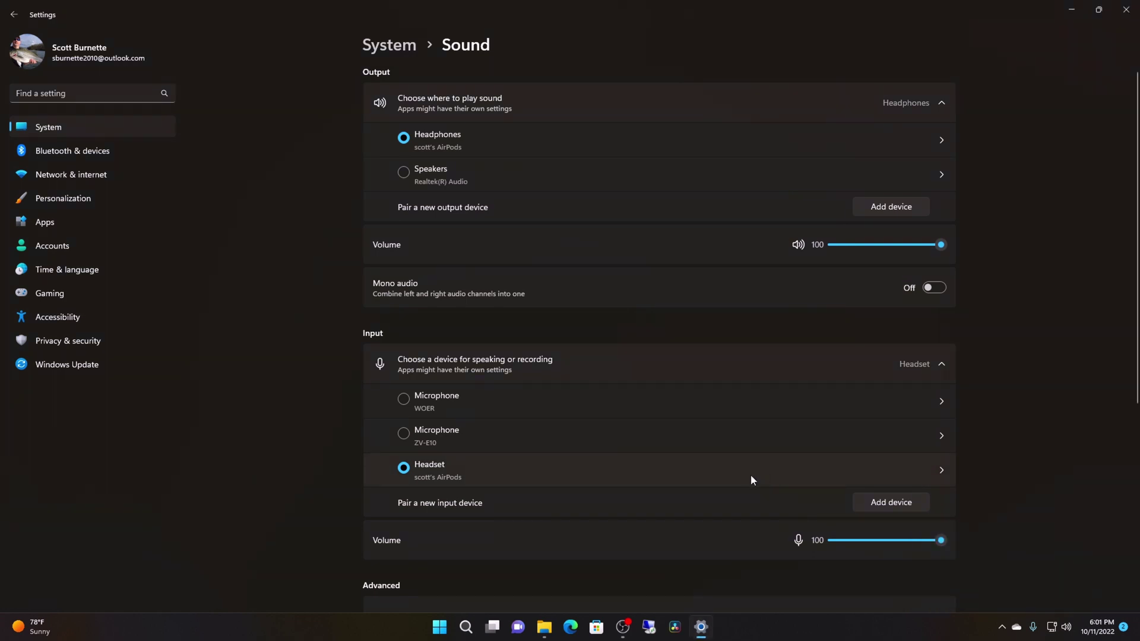
Check the AirPods headset's input format options and disallow apps and Windows from using it for audio
{"action": "left_click", "coordinate": [750, 476]}
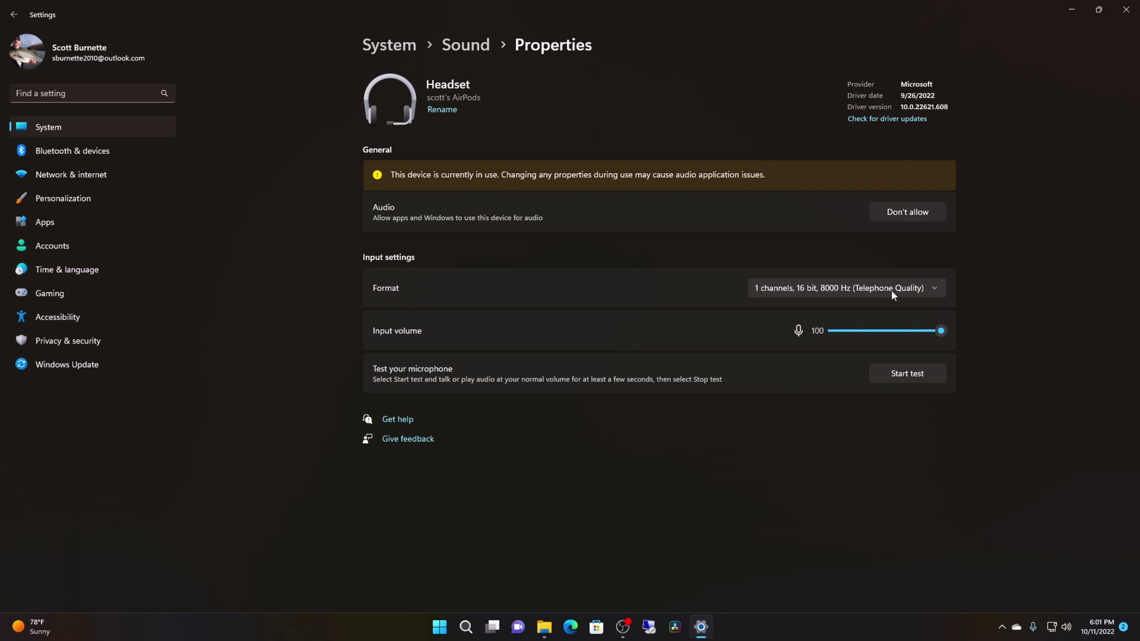
{"action": "left_click", "coordinate": [940, 289]}
{"action": "left_click", "coordinate": [940, 289]}
{"action": "left_click", "coordinate": [902, 213]}
{"action": "left_click", "coordinate": [458, 47]}
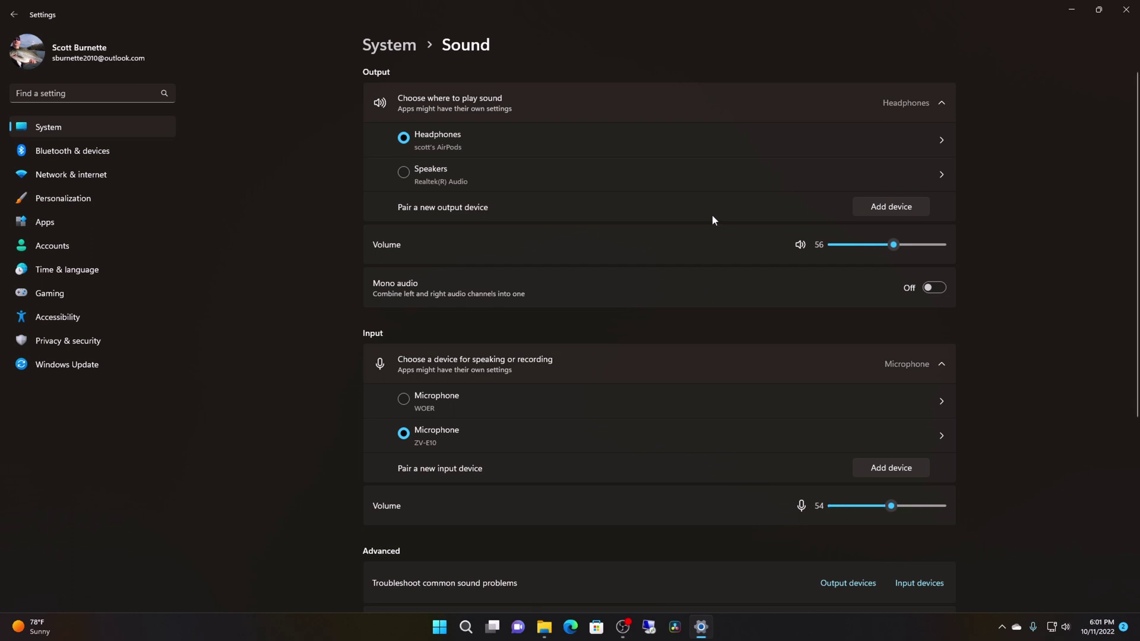
In the AirPods headphones' output properties, check the audio enhancement options and set spatial audio to Windows Sonic for Headphones
{"action": "left_click", "coordinate": [621, 145]}
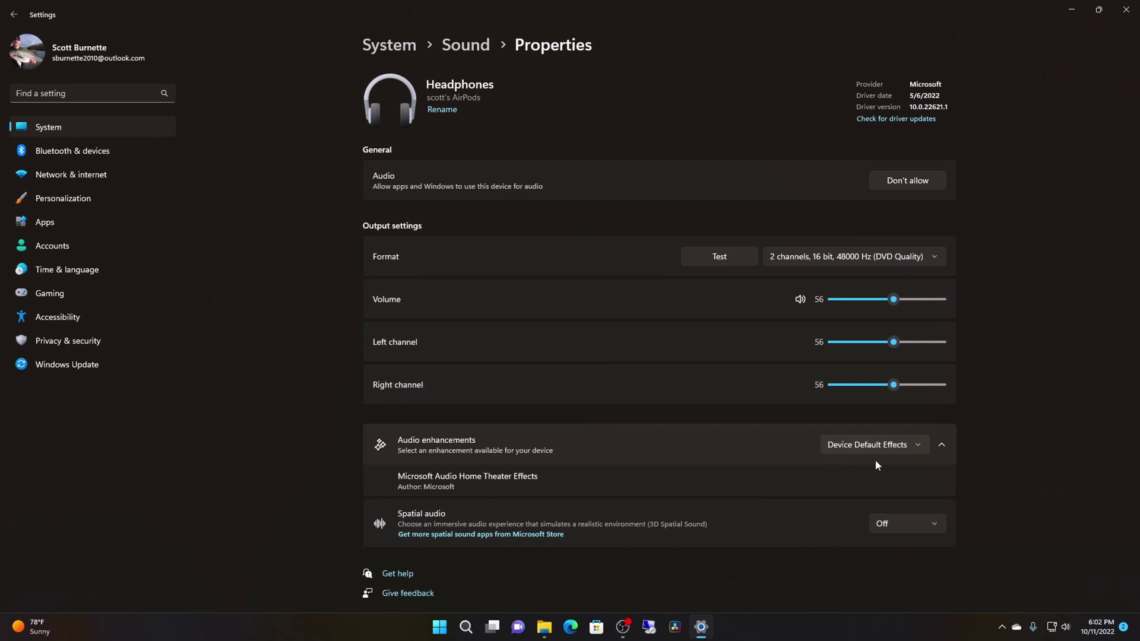
{"action": "left_click", "coordinate": [905, 449]}
{"action": "left_click", "coordinate": [905, 449]}
{"action": "left_click", "coordinate": [908, 522]}
{"action": "left_click", "coordinate": [913, 546]}
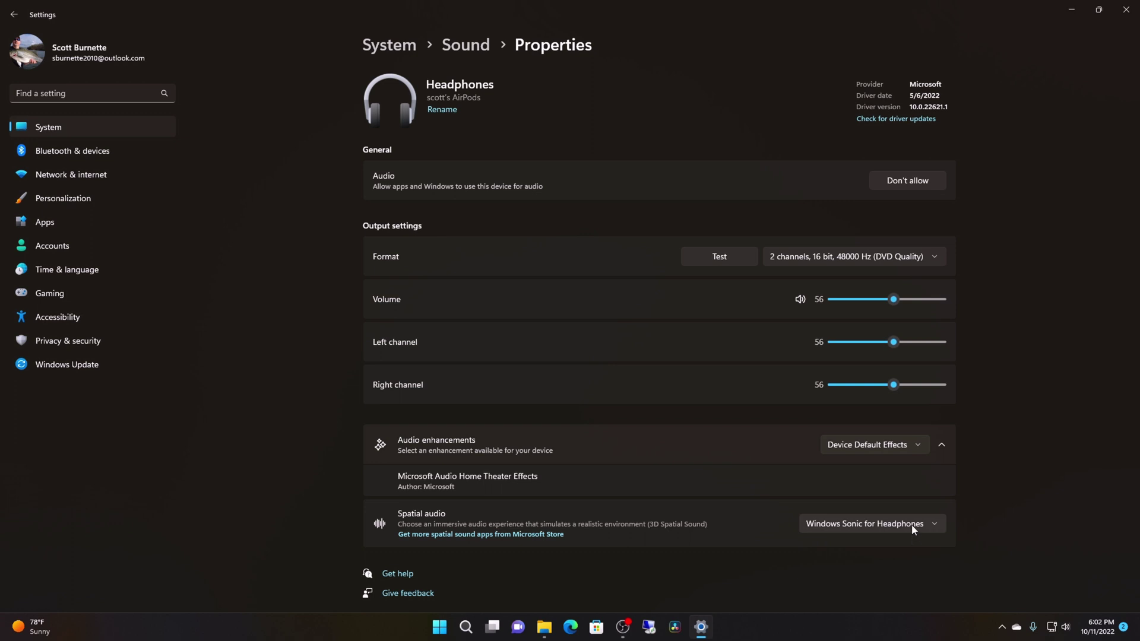
{"action": "left_click", "coordinate": [460, 48]}
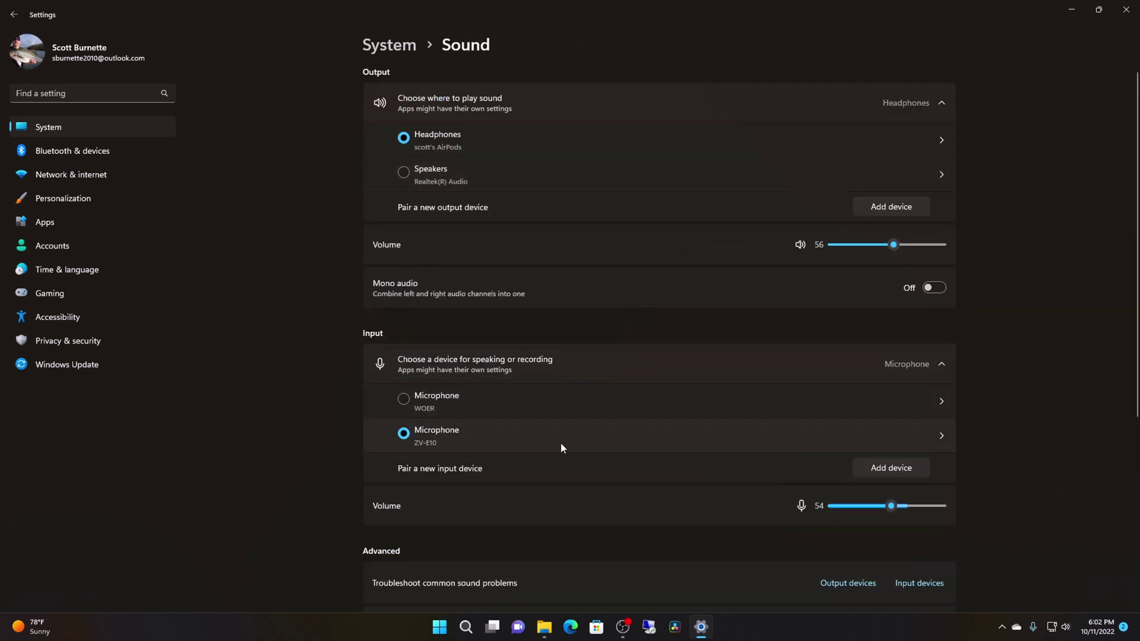
Open Device Manager, enlarge its window, and examine the Bluetooth category's devices, including the AirPods entry
{"action": "right_click", "coordinate": [438, 627]}
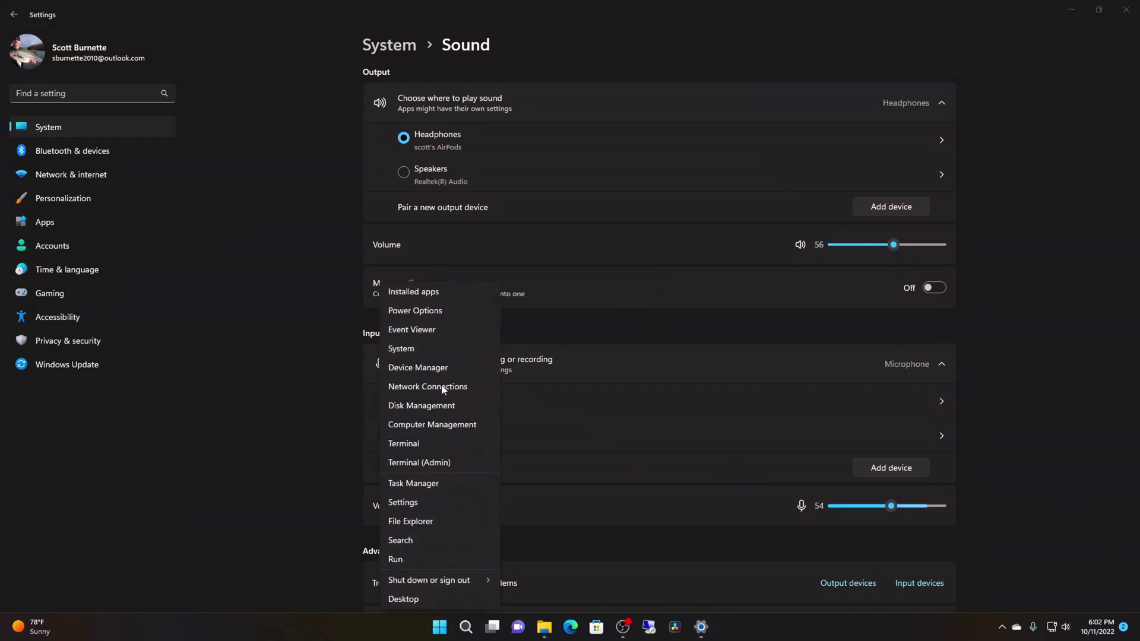
{"action": "left_click", "coordinate": [440, 368]}
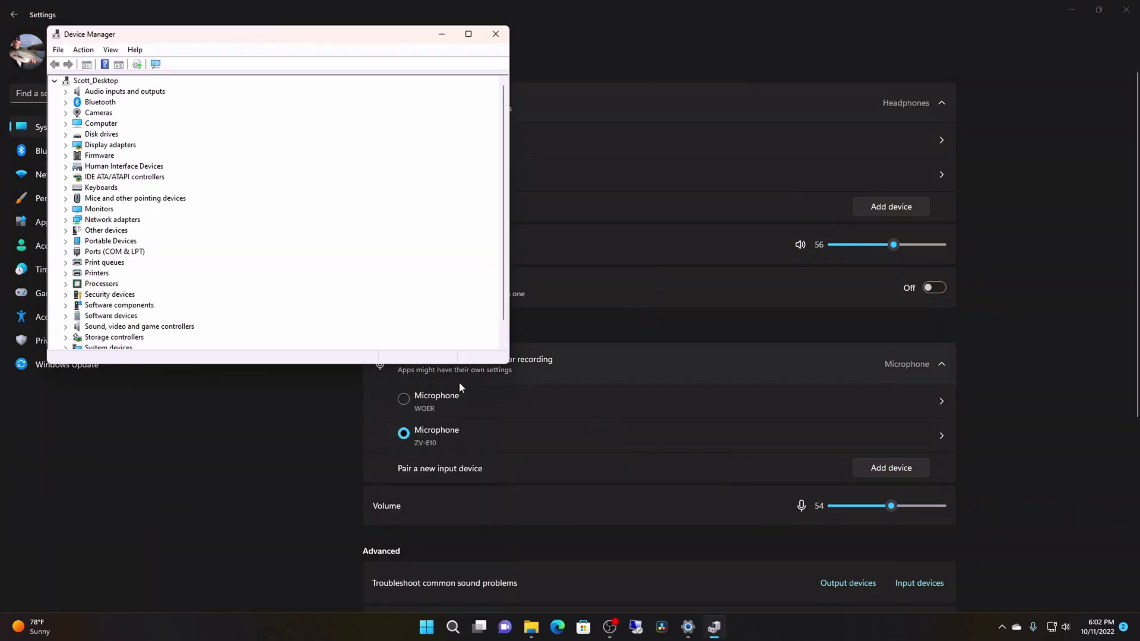
{"action": "left_click_drag", "start_coordinate": [506, 364], "coordinate": [662, 430]}
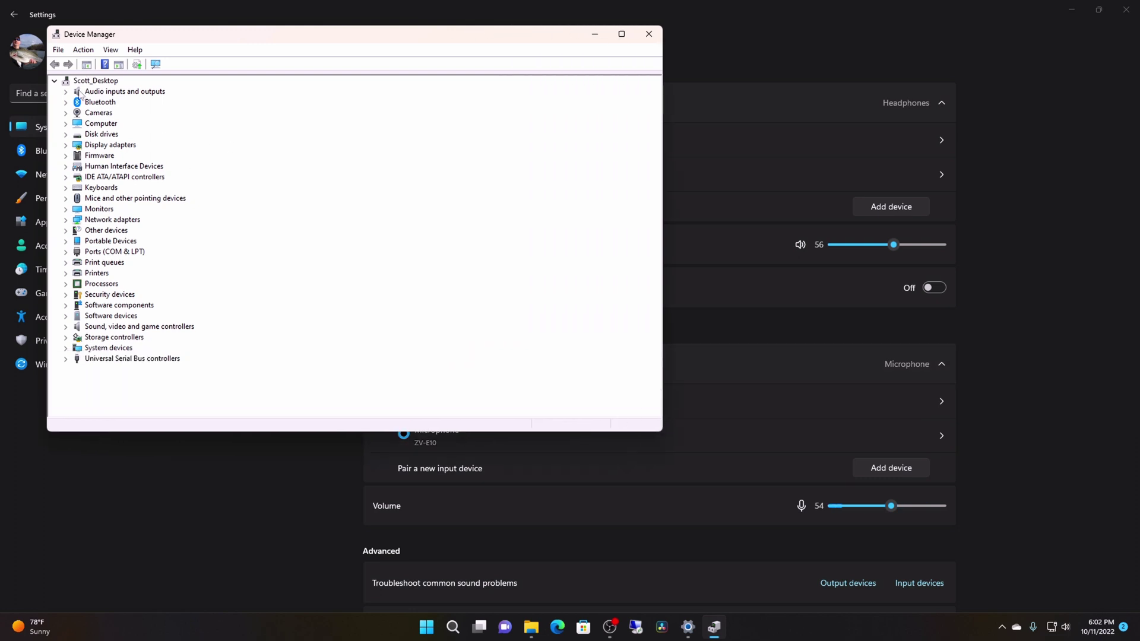
{"action": "left_click", "coordinate": [66, 103]}
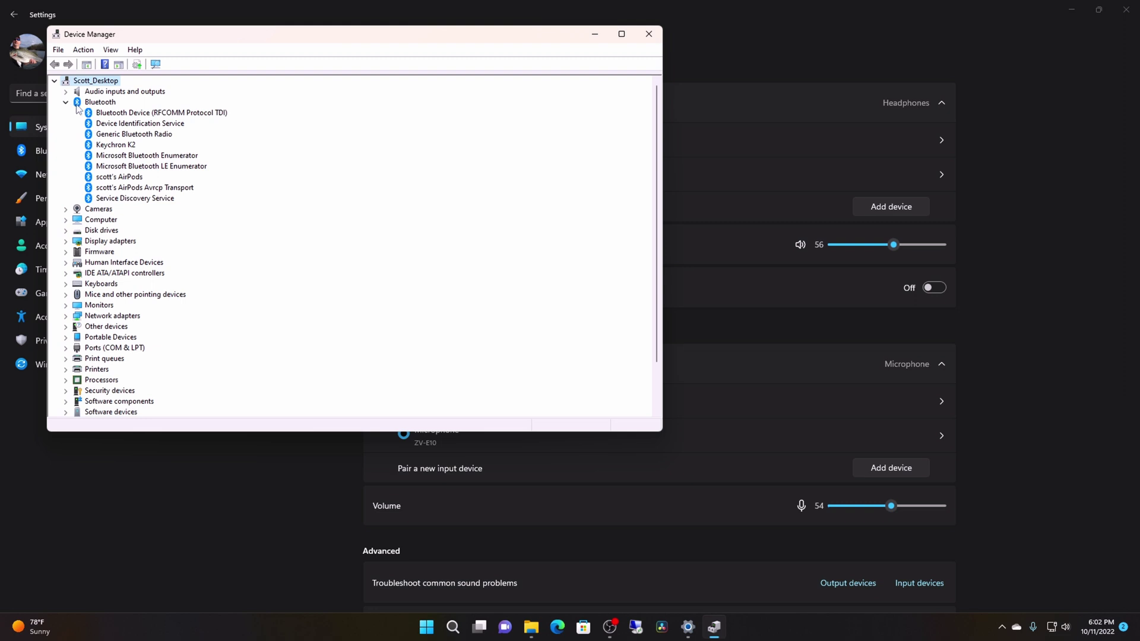
{"action": "left_click", "coordinate": [120, 115]}
{"action": "left_click", "coordinate": [122, 135]}
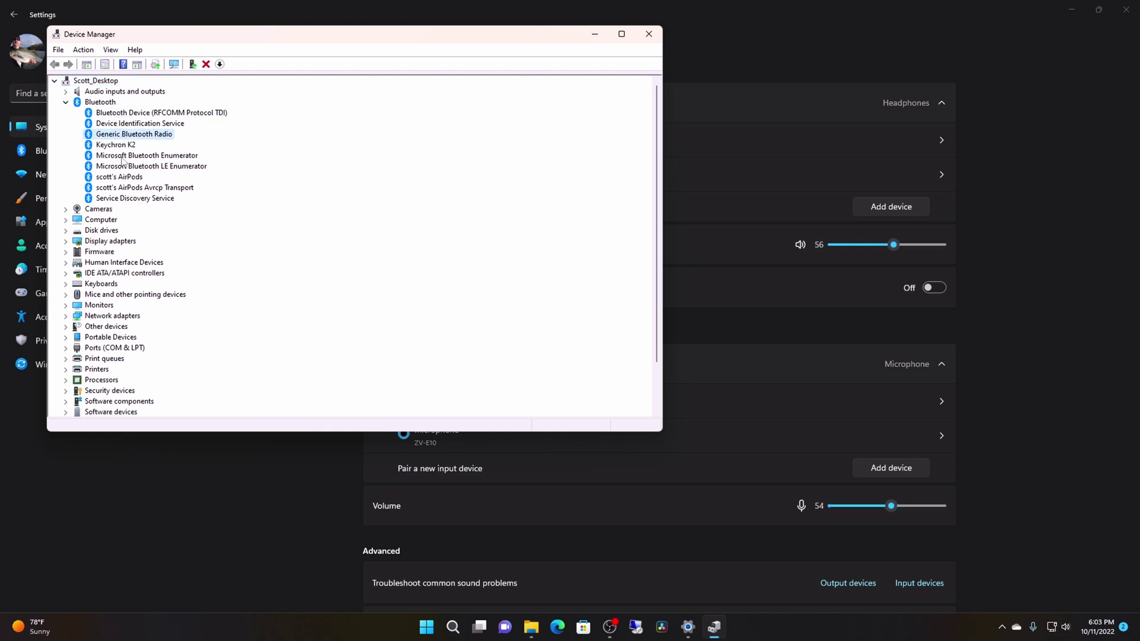
{"action": "left_click", "coordinate": [122, 148]}
{"action": "left_click", "coordinate": [125, 158]}
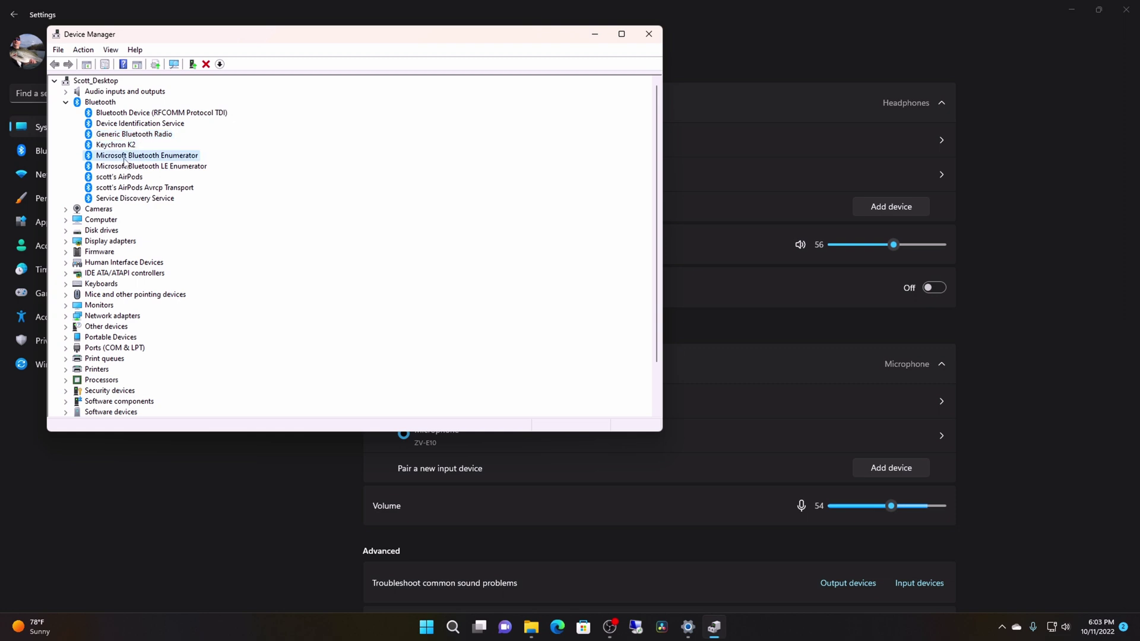
{"action": "left_click", "coordinate": [123, 178]}
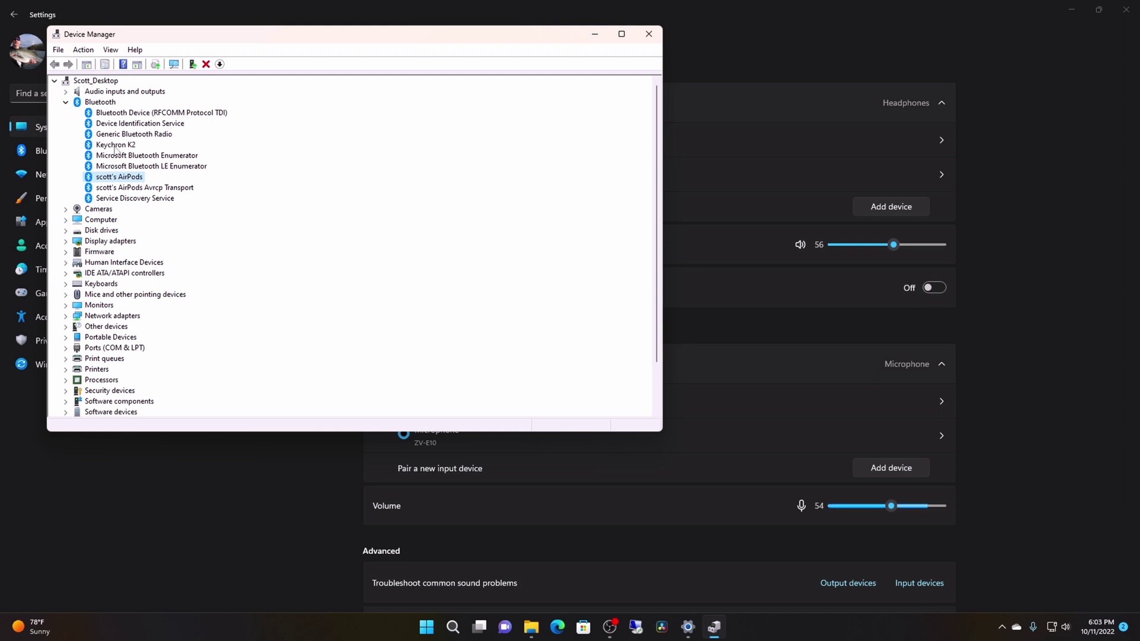
Examine the AirPods and AirPods Hands-Free entries under sound, video and game controllers, and minimize Device Manager and Settings
{"action": "scroll", "coordinate": [178, 190], "scroll_direction": "down", "scroll_amount": 2}
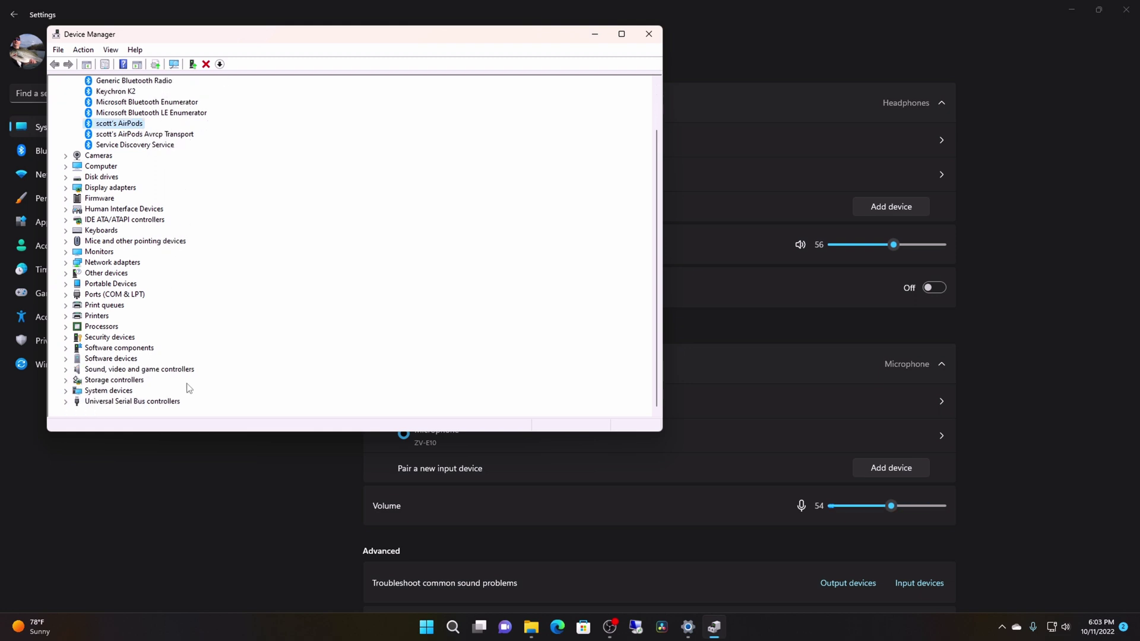
{"action": "left_click", "coordinate": [65, 370]}
{"action": "left_click", "coordinate": [131, 372]}
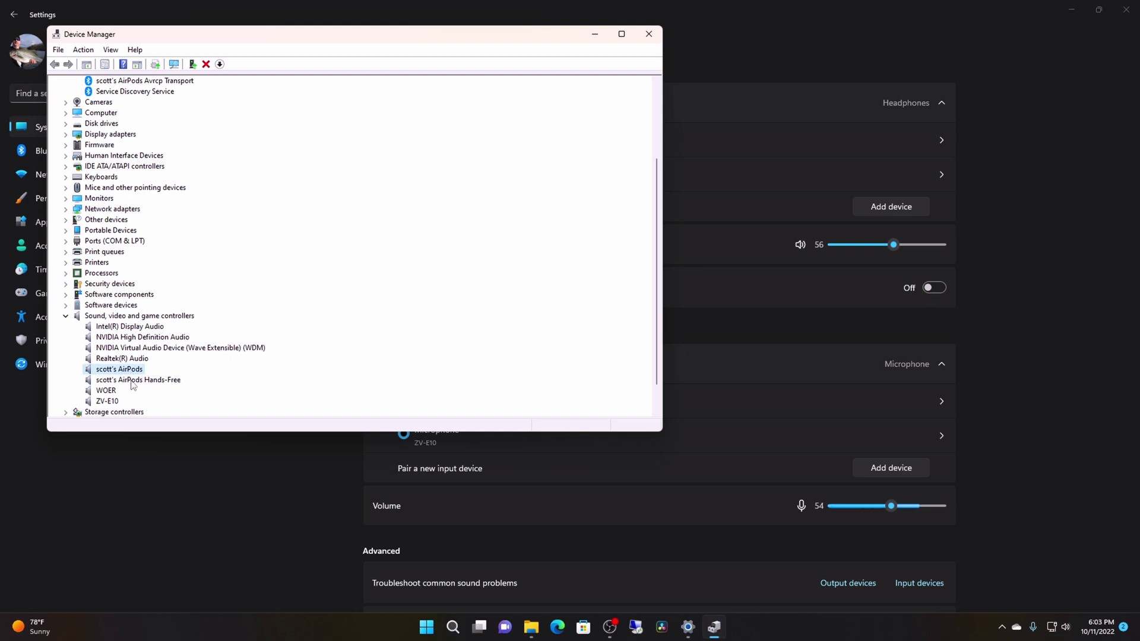
{"action": "left_click", "coordinate": [133, 382]}
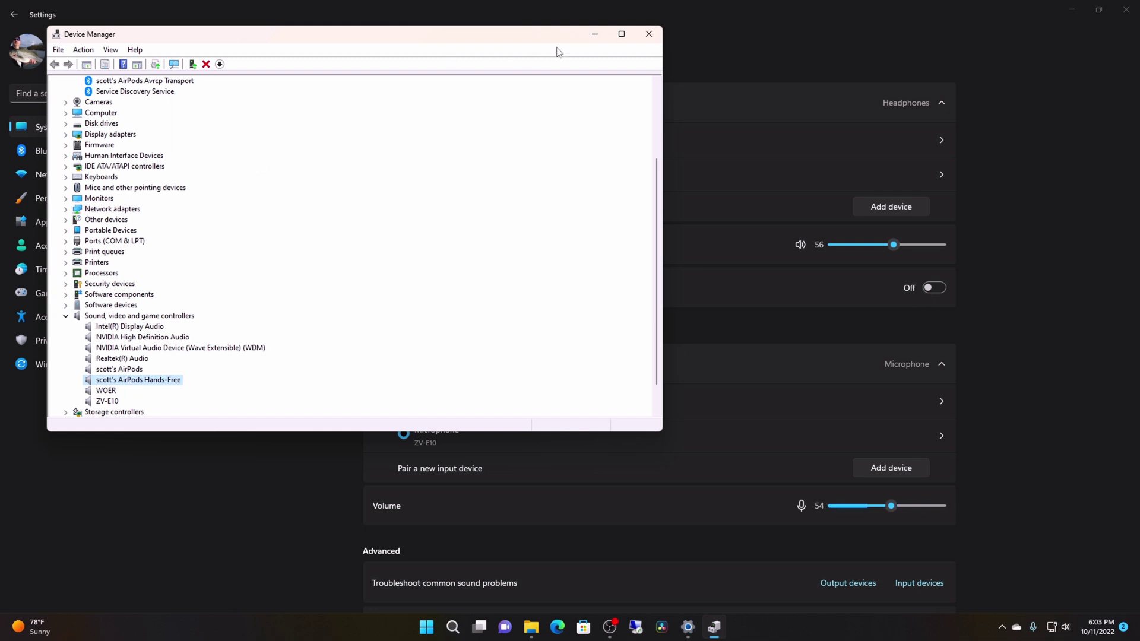
{"action": "left_click", "coordinate": [595, 35]}
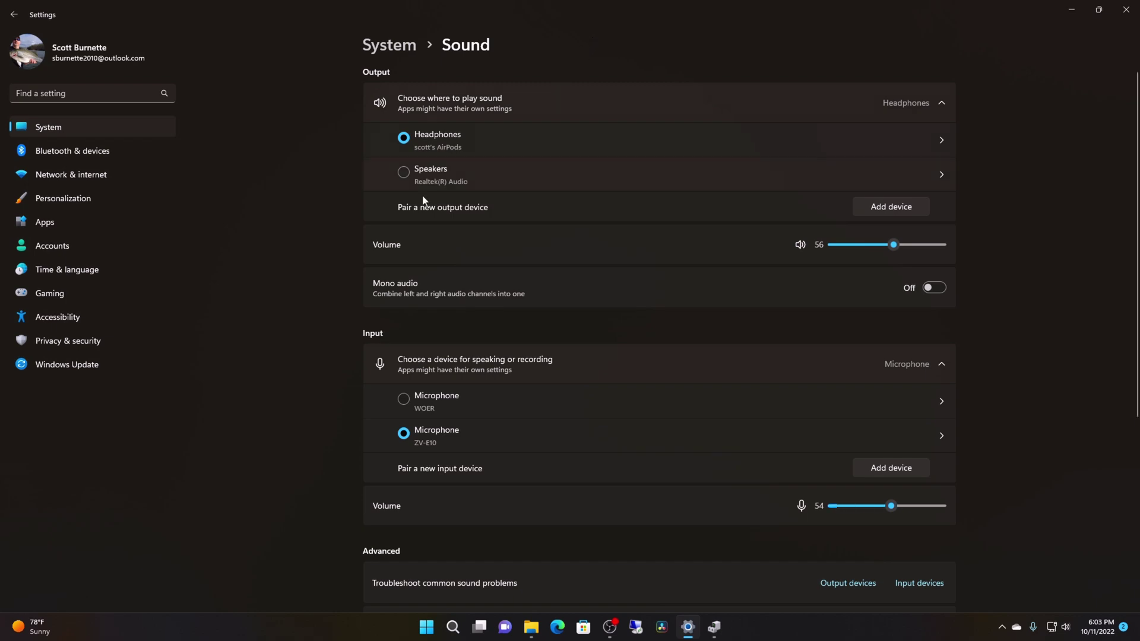
{"action": "left_click", "coordinate": [1071, 10]}
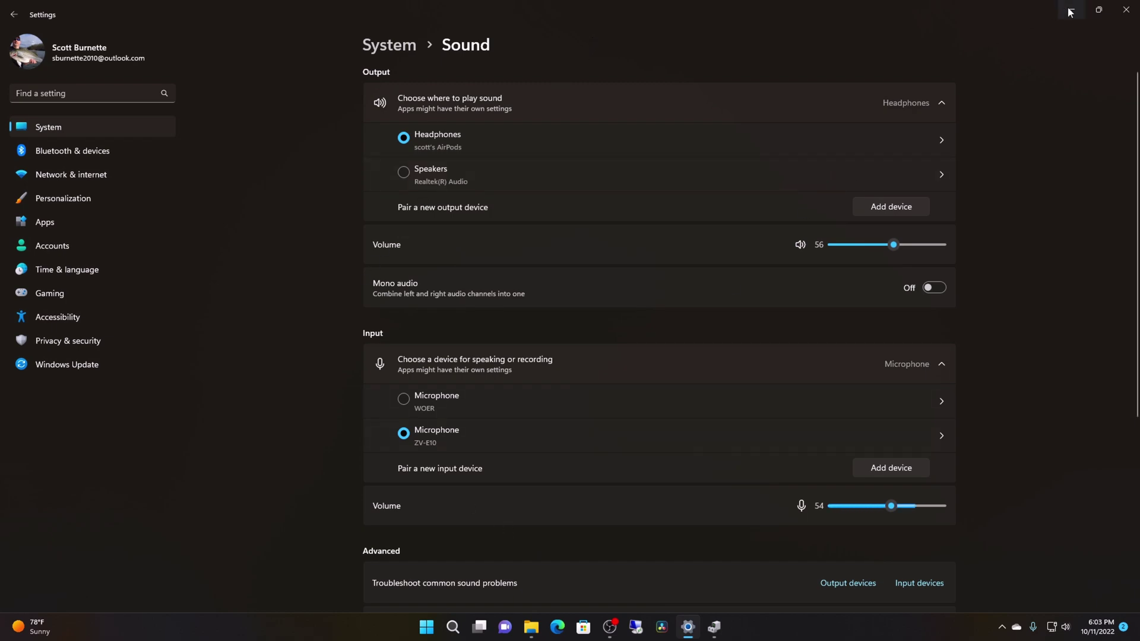